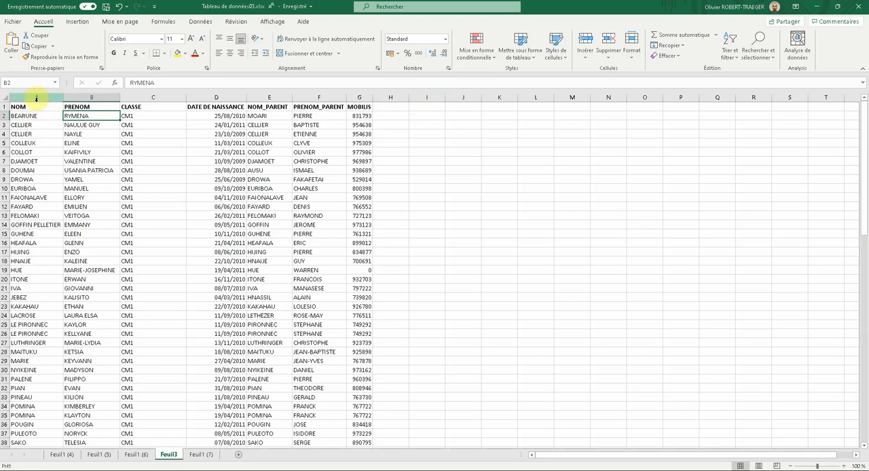
Enter the heading "Nom & Prénom" in cell I1, leaving column H empty beside the table
click(37, 97)
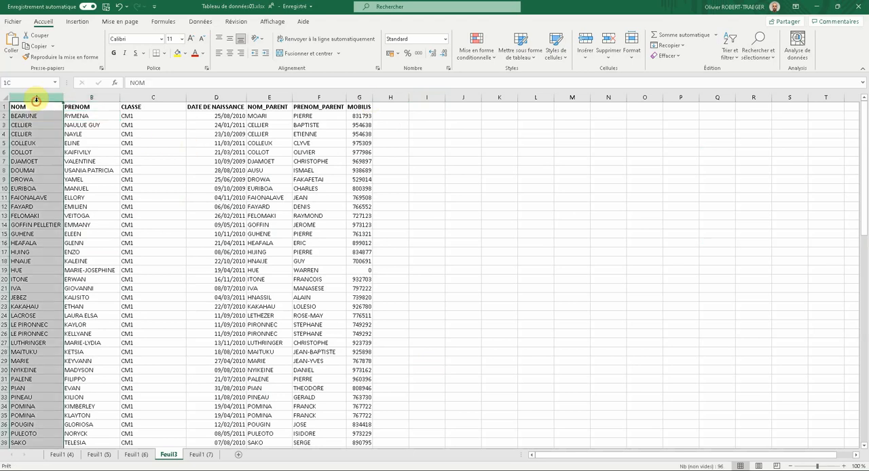
click(94, 97)
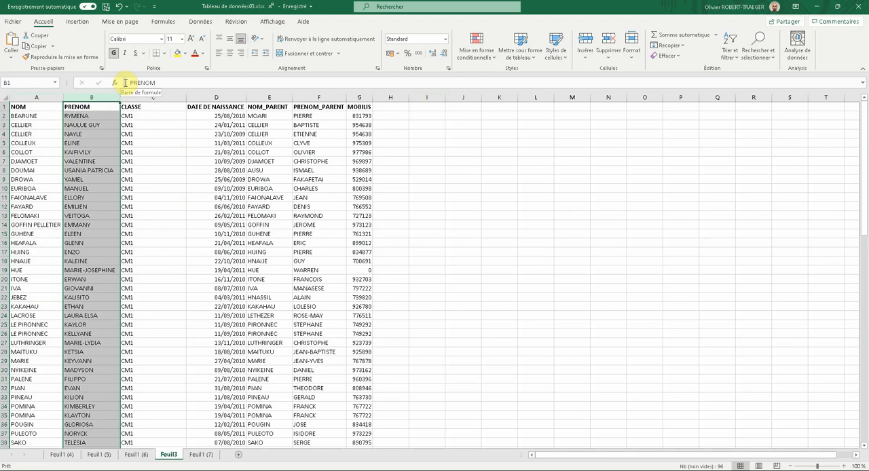
click(390, 108)
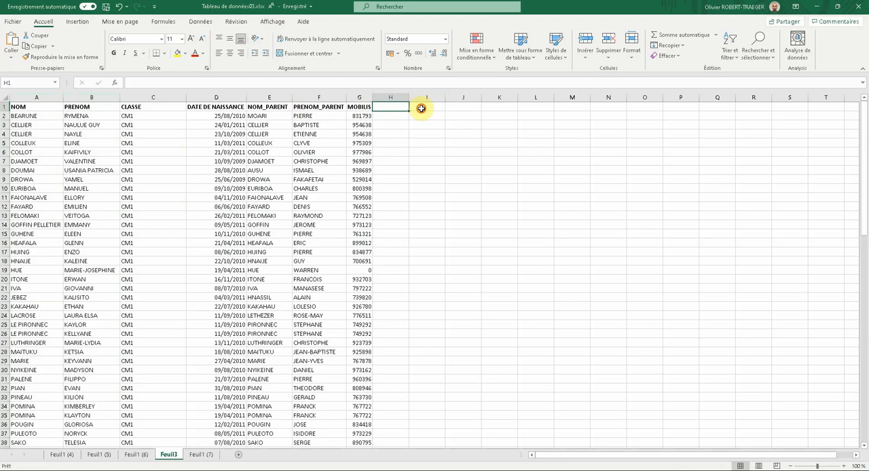
click(418, 110)
text(=)
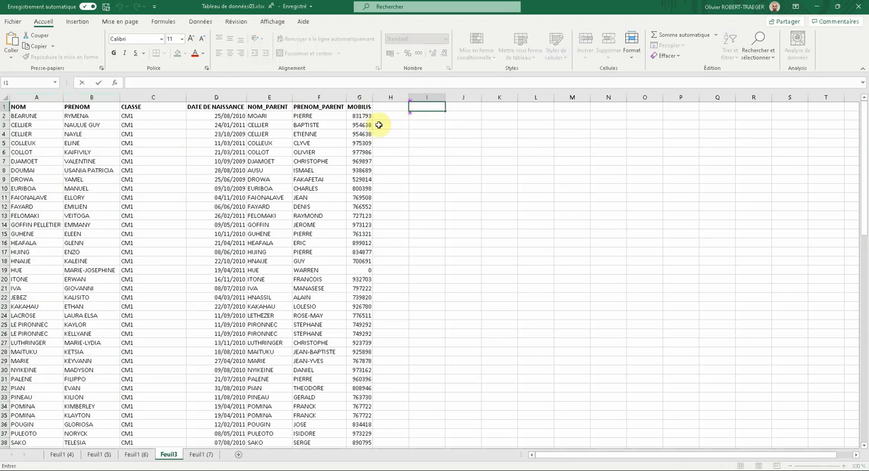
text(Nom & Prénom)
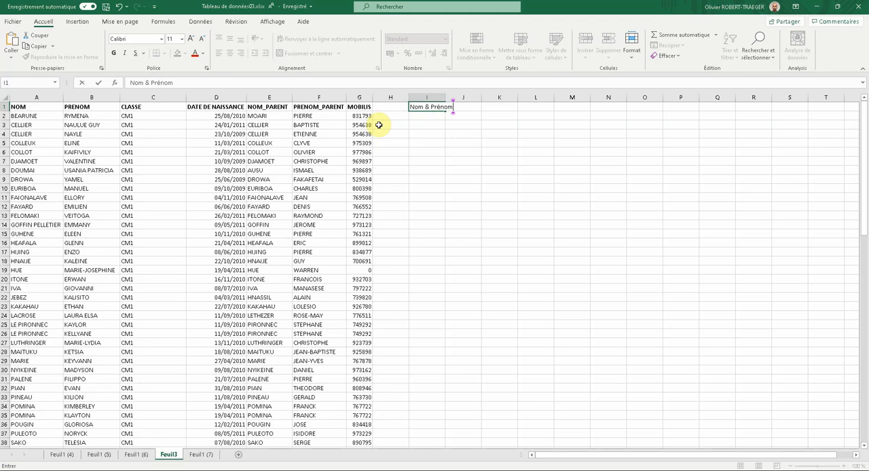
click(509, 141)
Widen column I to fit full names and make its heading in I1 bold
drag(445, 97, 493, 97)
click(441, 106)
key(ctrl+shift+Down)
Join the last name and first name of row 2 in cell I2 with the formula =A2&B2
click(437, 114)
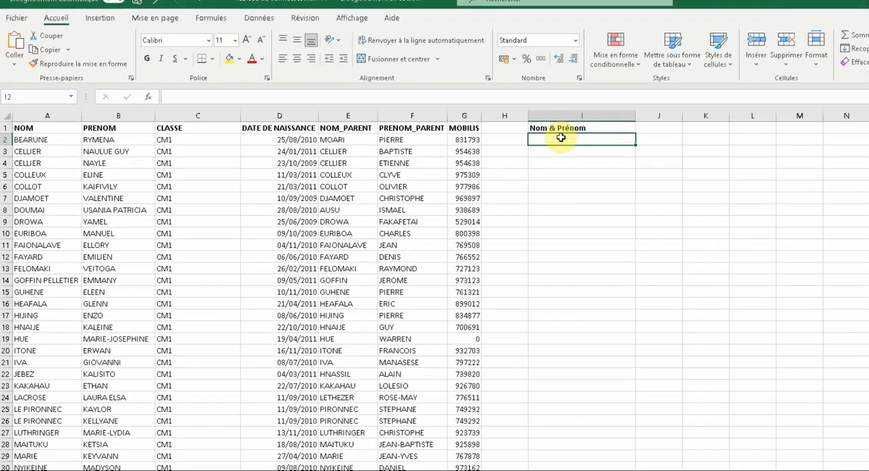
text(=)
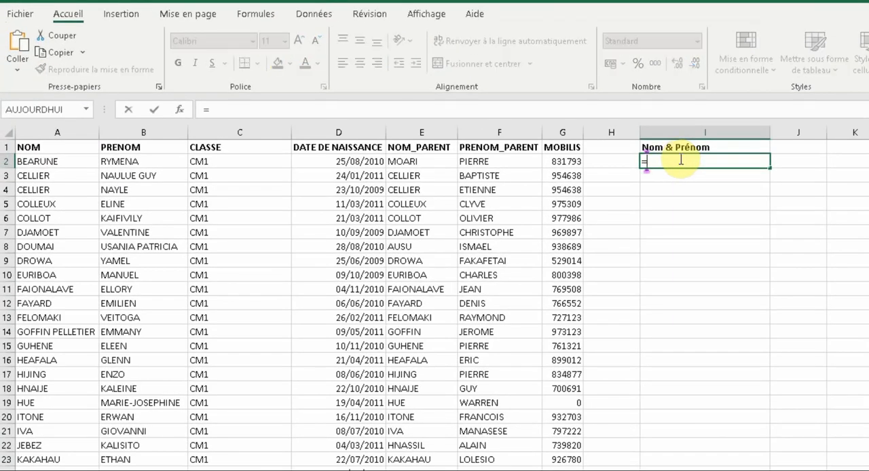
click(36, 162)
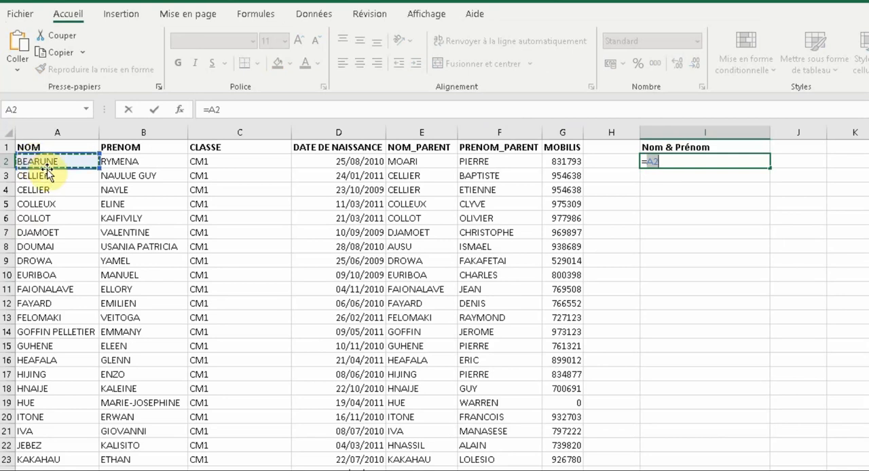
text(&)
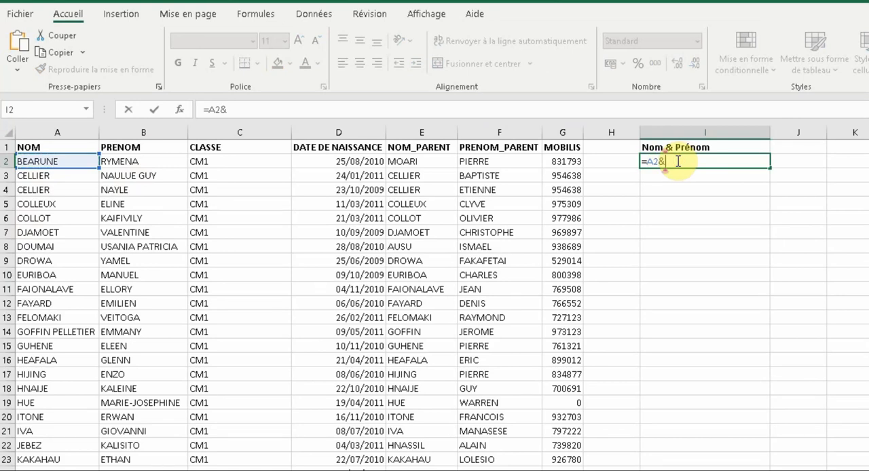
click(129, 161)
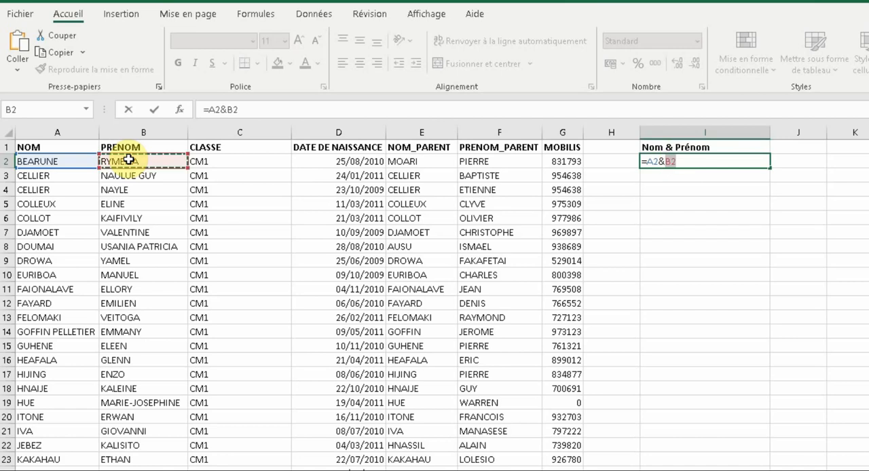
key(Return)
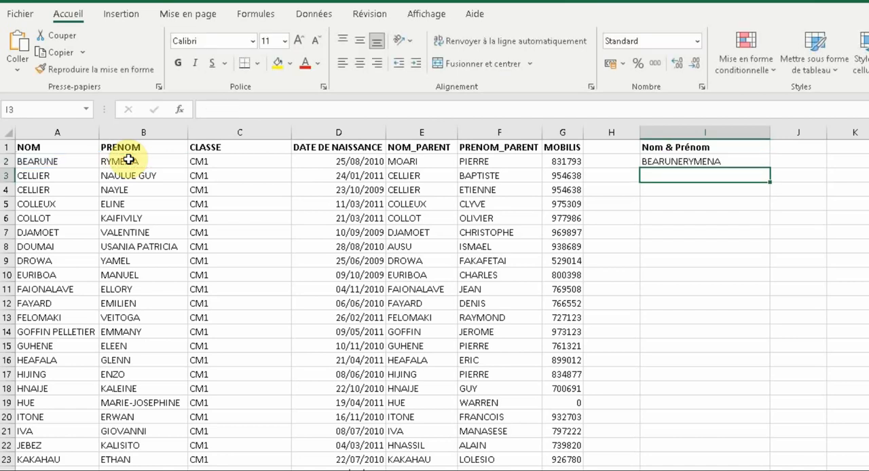
Change the formula in I2 to =A2&" "&B2 so a space separates the two names
click(703, 163)
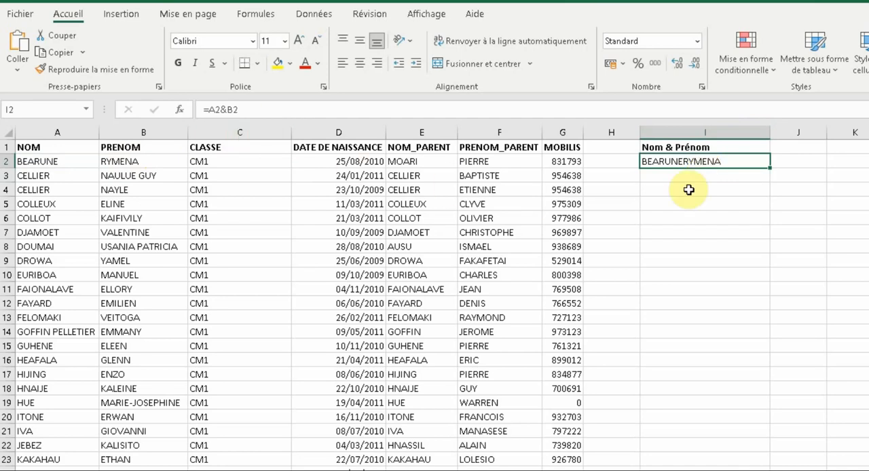
key(F2)
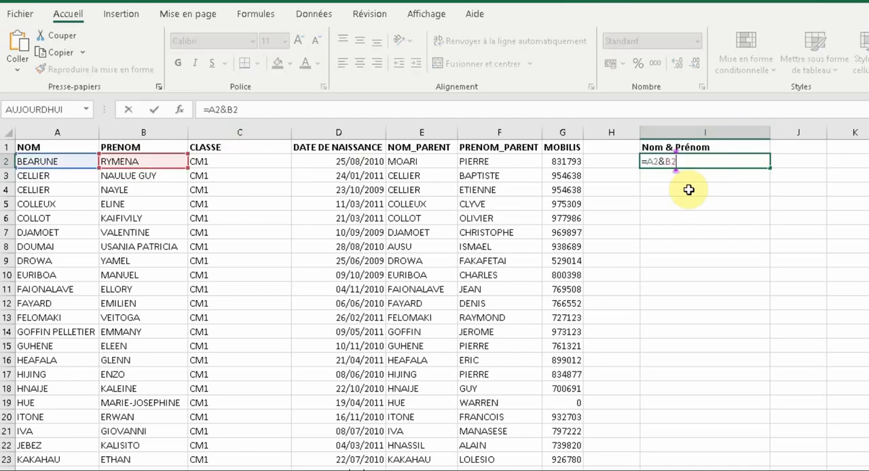
click(666, 160)
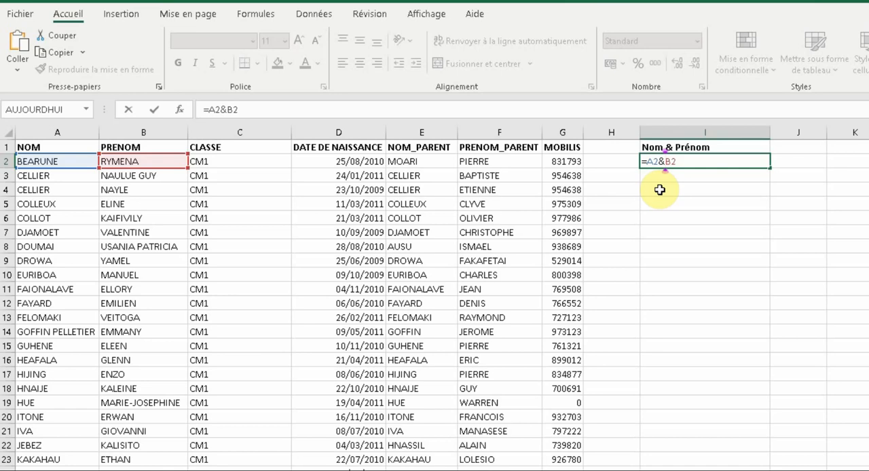
text(")
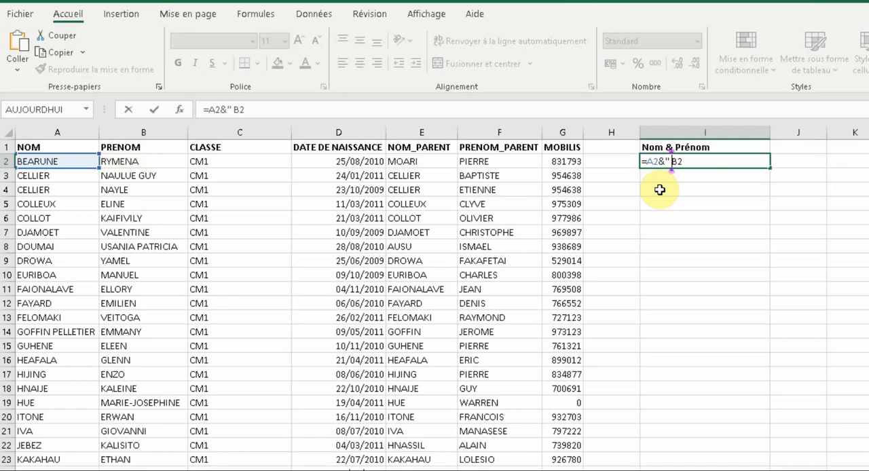
text( ")
text(&)
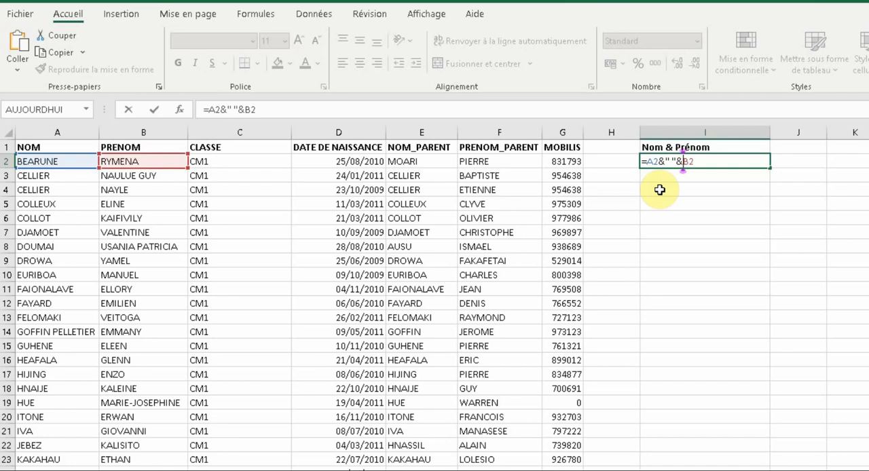
key(Return)
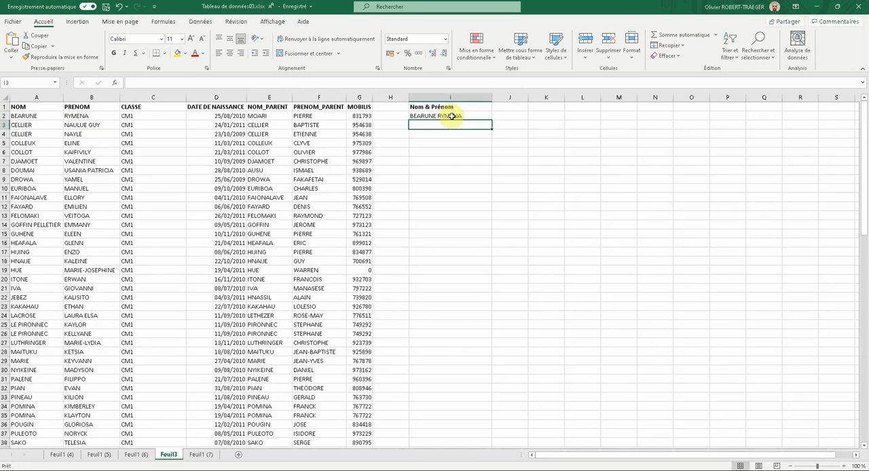
Fill the I2 formula down column I for all the rows of the table
click(742, 162)
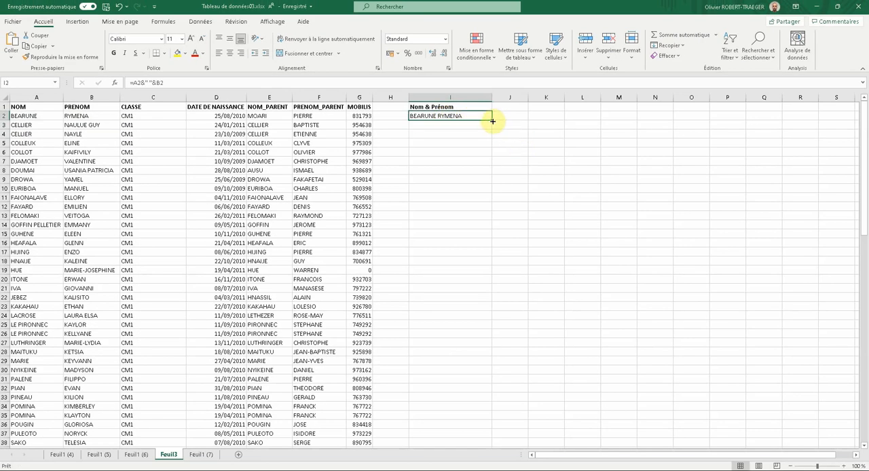
drag(492, 121, 473, 432)
scroll(453, 345, up, 20)
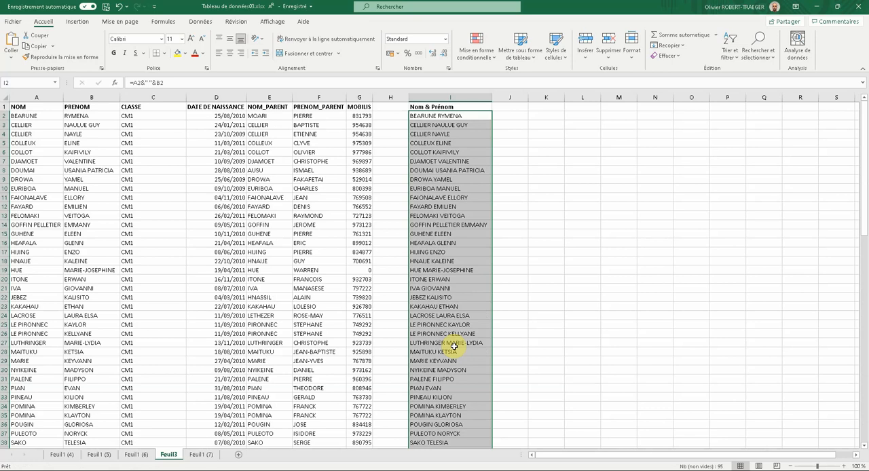
Copy the whole "Nom & Prénom" column and add a new worksheet
click(442, 98)
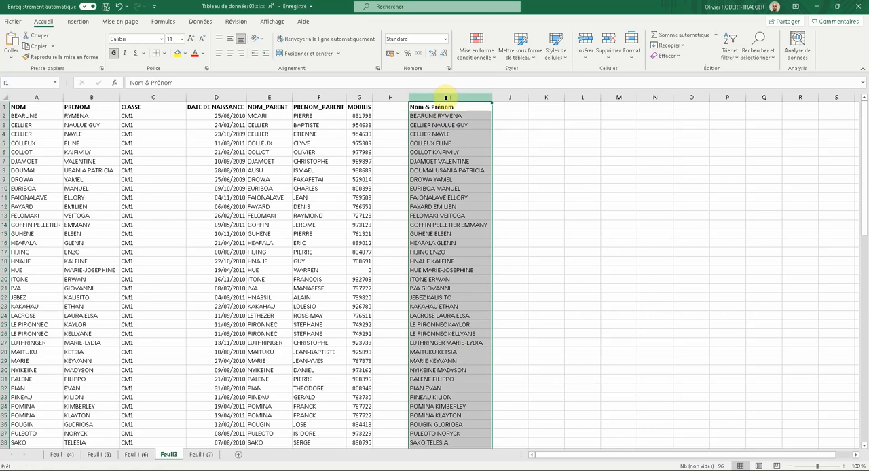
right_click(452, 117)
click(474, 139)
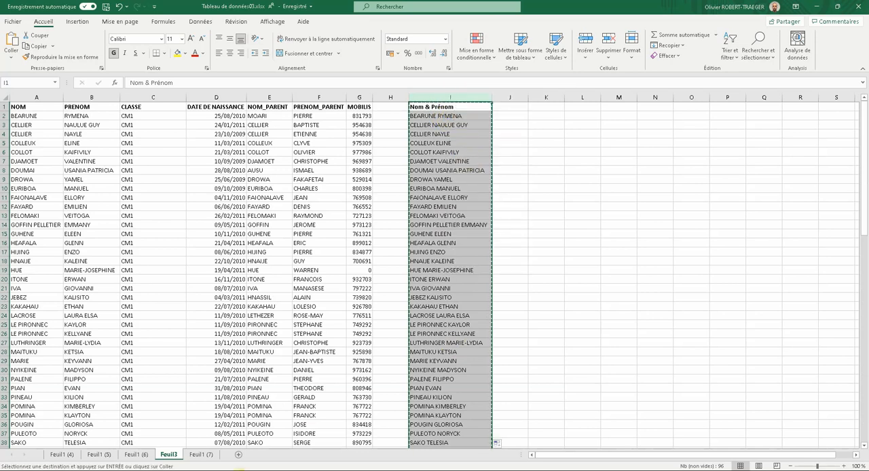
click(238, 455)
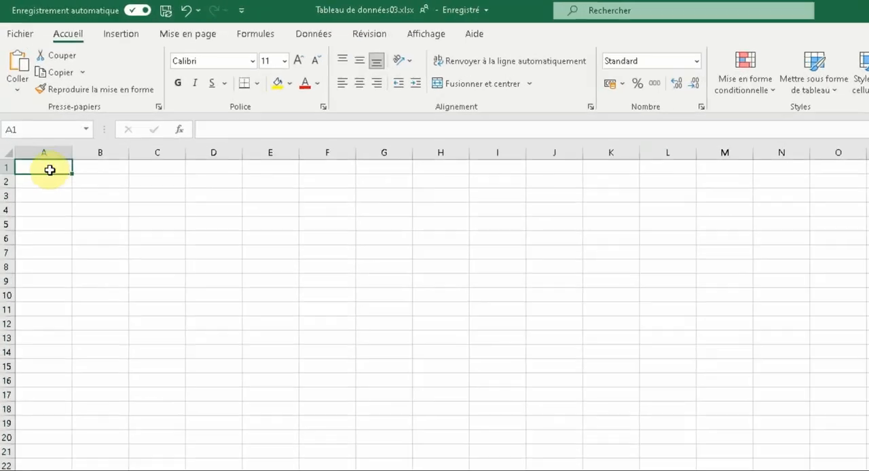
Try a regular paste of the copied column into column A, inspect the formula in A2, and undo the paste
right_click(33, 107)
click(94, 265)
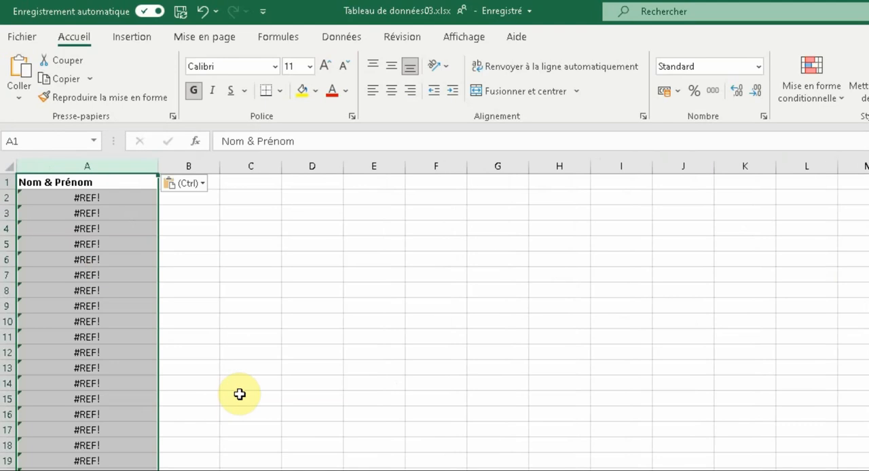
click(91, 199)
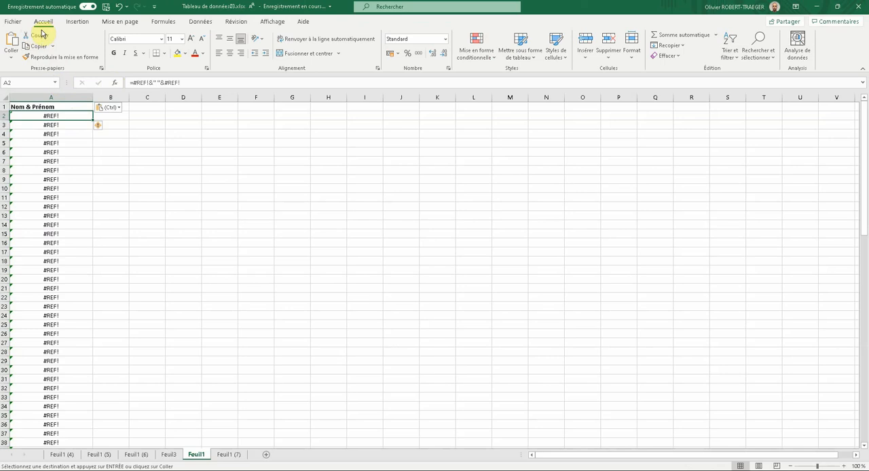
click(119, 8)
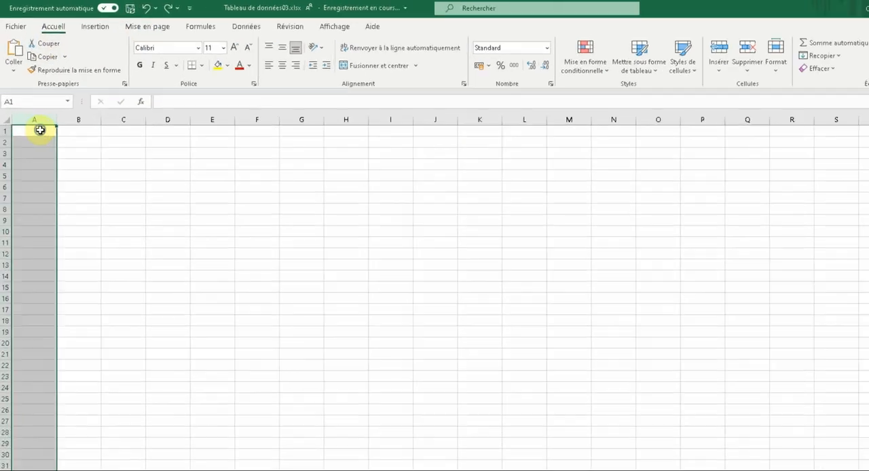
Paste the copied column into column A as values only and check the content of cell A7
right_click(56, 109)
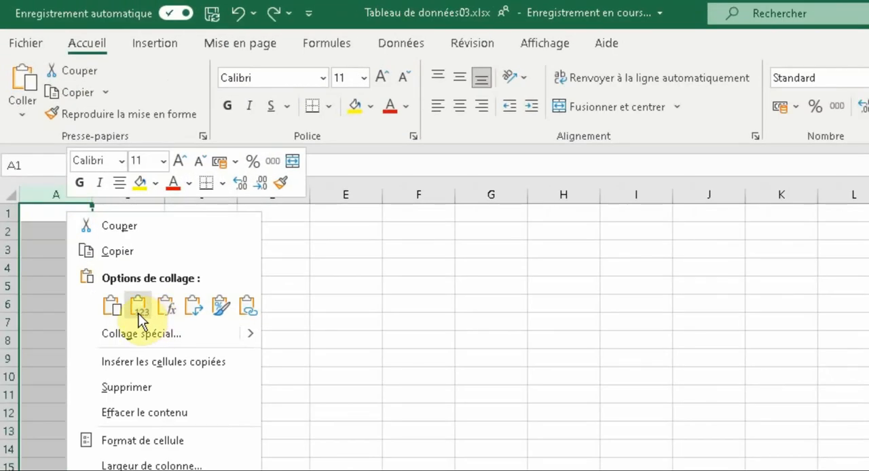
click(123, 273)
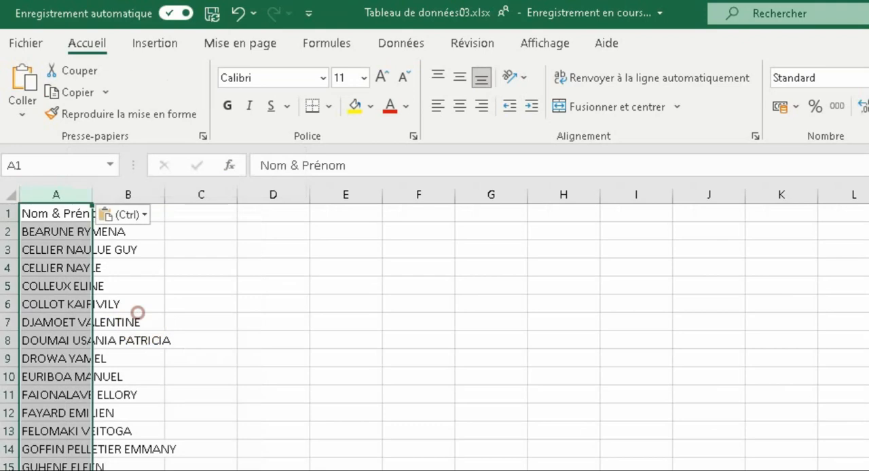
click(80, 359)
click(92, 320)
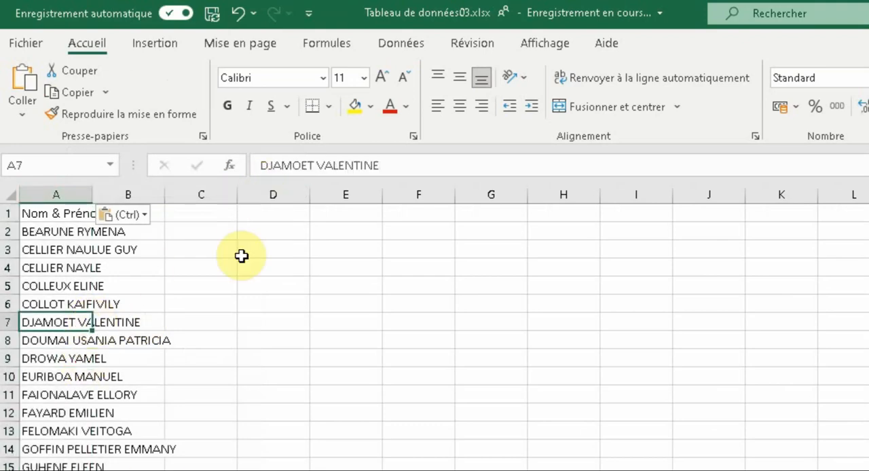
key(F2)
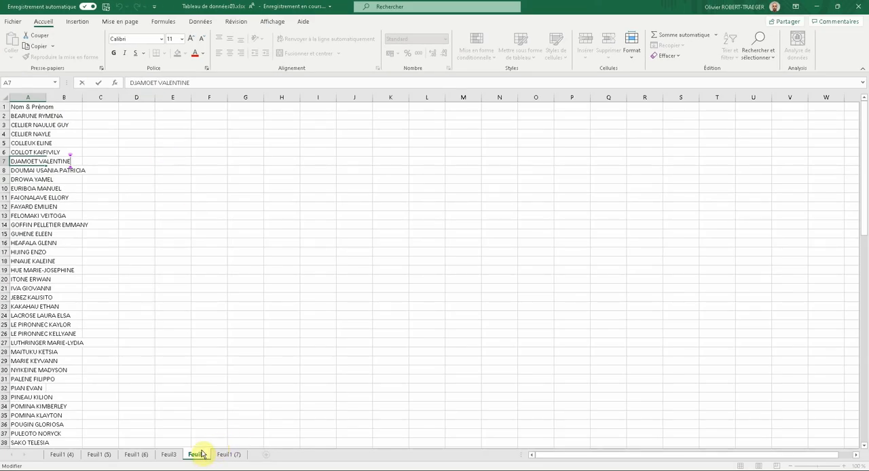
On sheet Feuil3, copy the "Nom & Prénom" heading from I1 to J1 and widen column J to fit full names
click(170, 454)
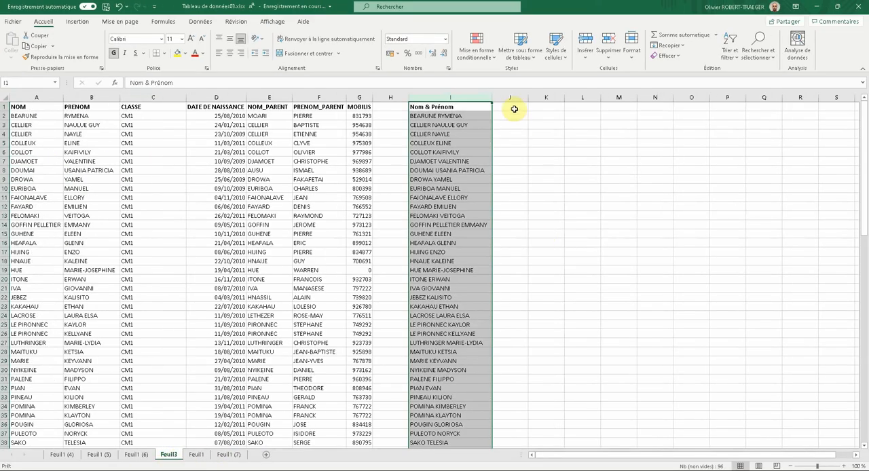
click(481, 106)
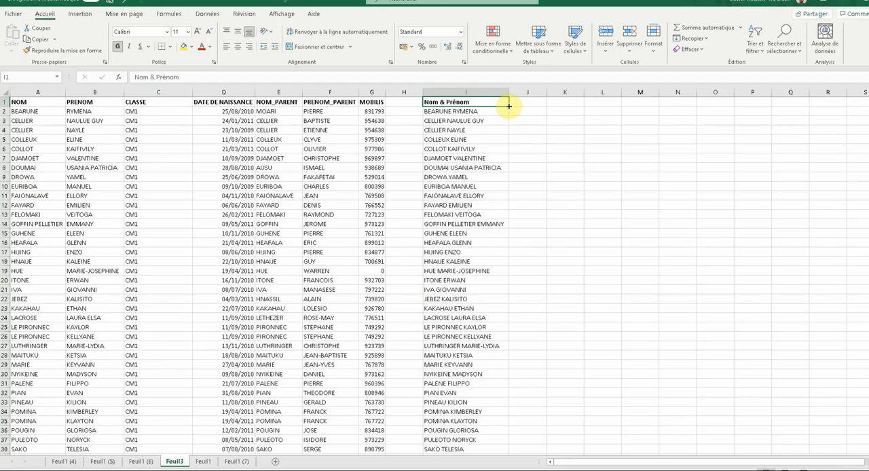
drag(492, 110, 519, 111)
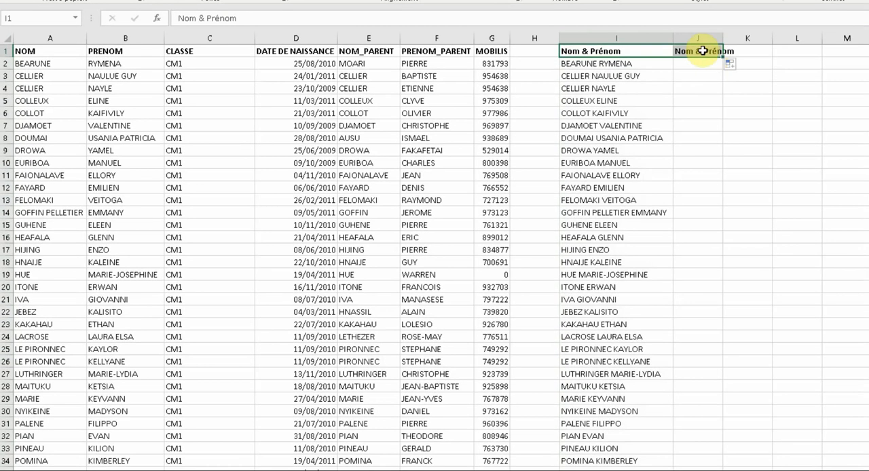
click(777, 62)
click(709, 42)
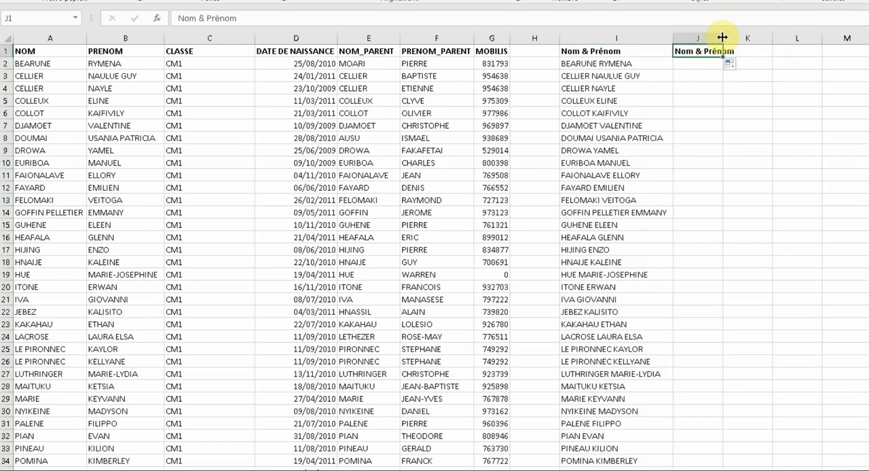
drag(723, 39, 791, 39)
Enter the formula =CONCATENER(A2;" ";B2) in J2 to join the last name and first name with a space
click(711, 63)
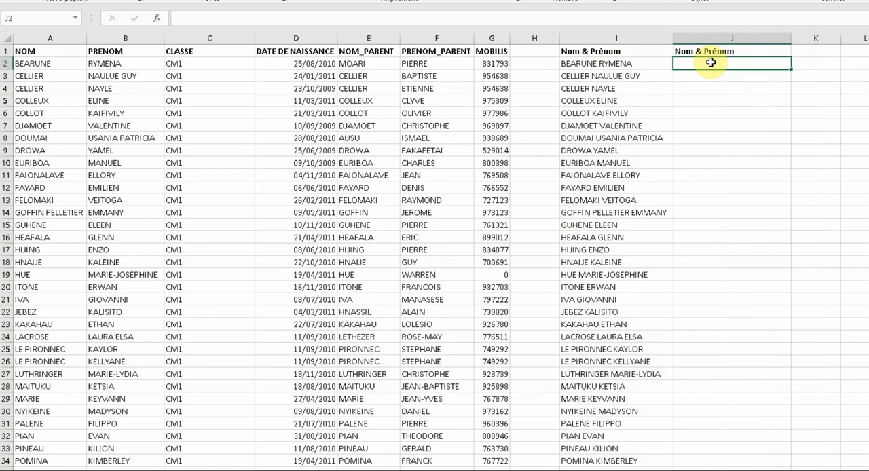
text(=conca)
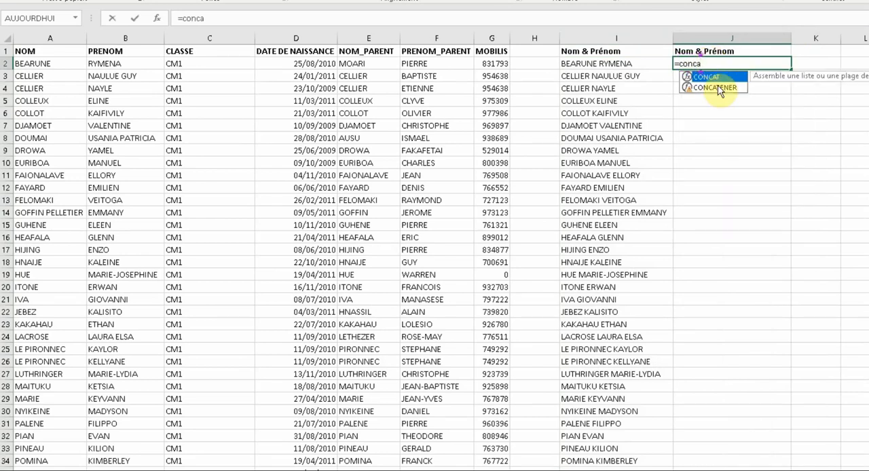
double_click(719, 87)
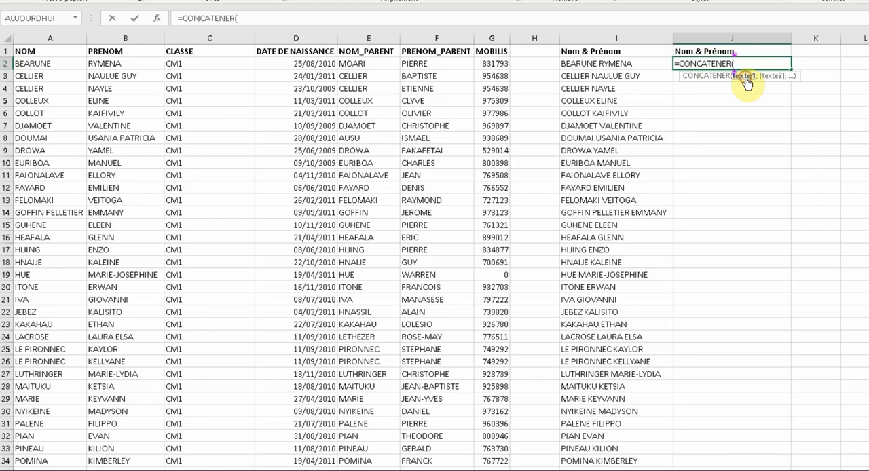
click(37, 65)
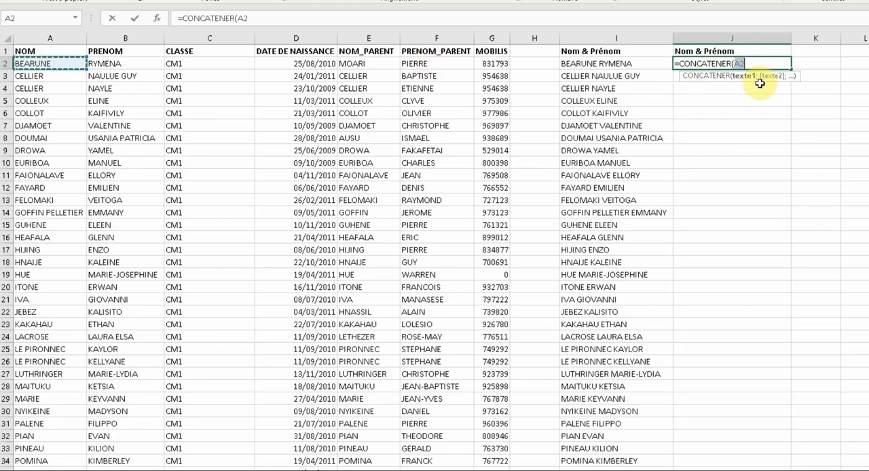
text(;)
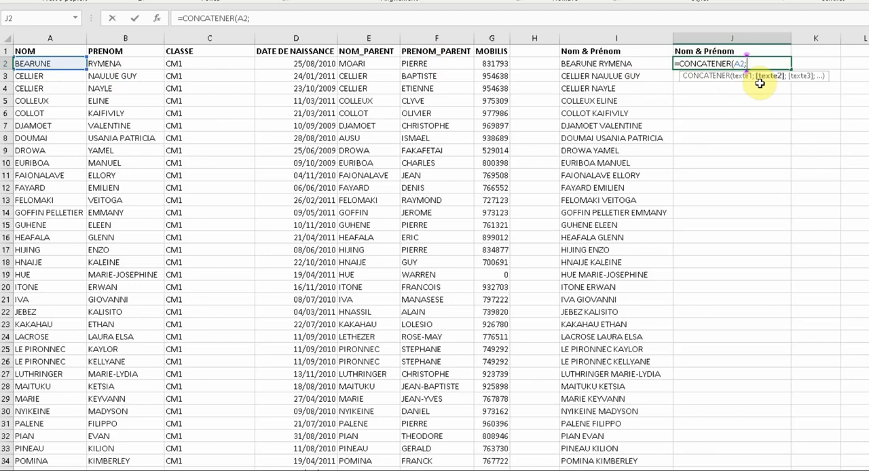
text(" ";)
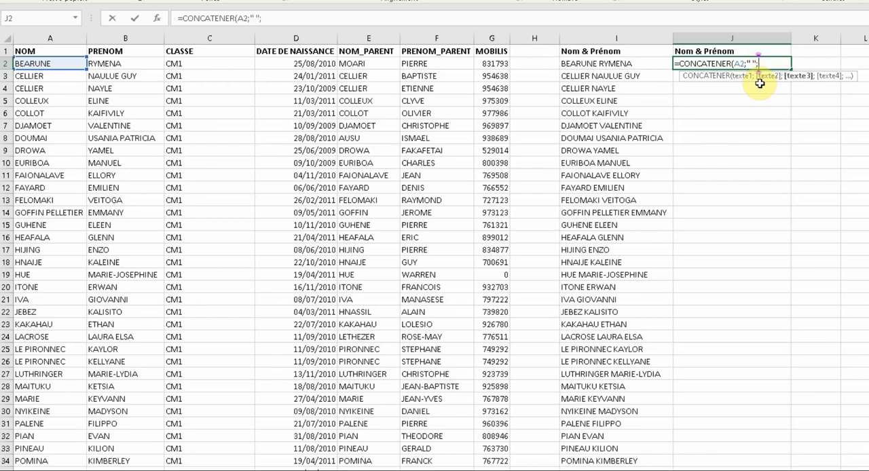
click(111, 62)
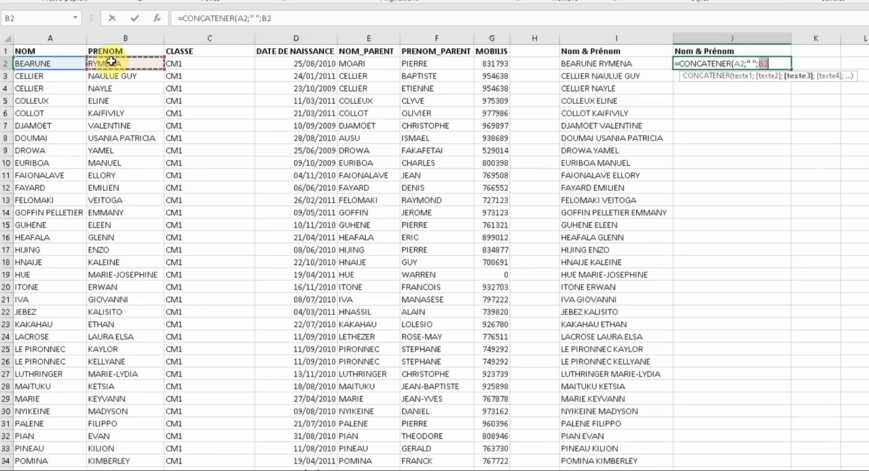
key(Return)
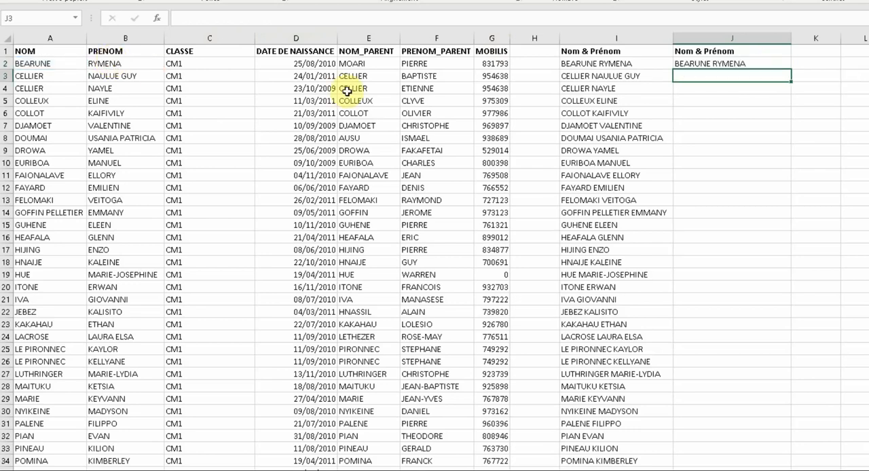
Check the formula in J2 and fill it down column J to row 96
click(716, 64)
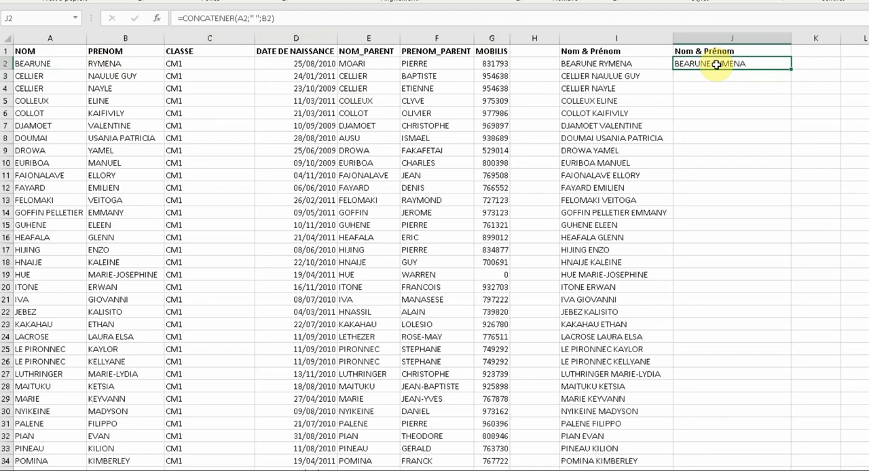
double_click(716, 64)
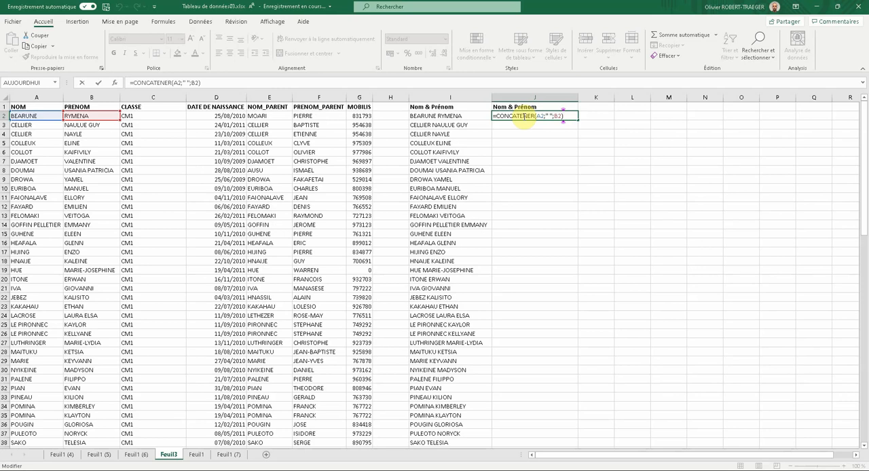
key(Return)
click(523, 116)
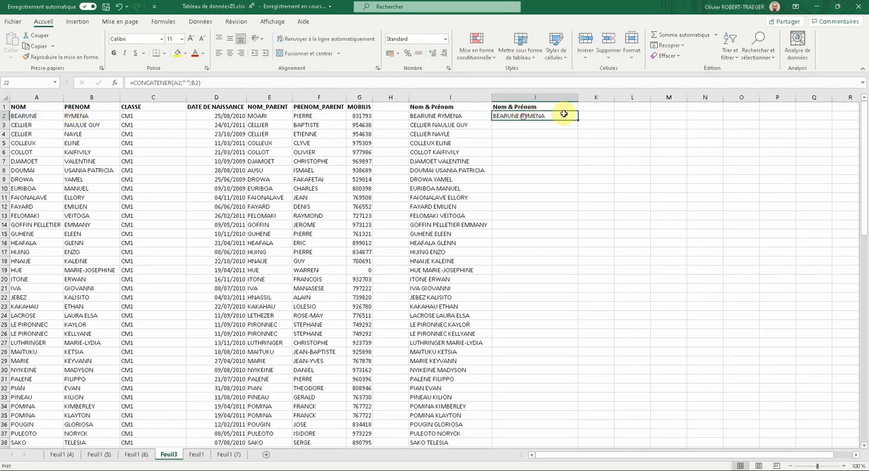
drag(577, 121, 564, 437)
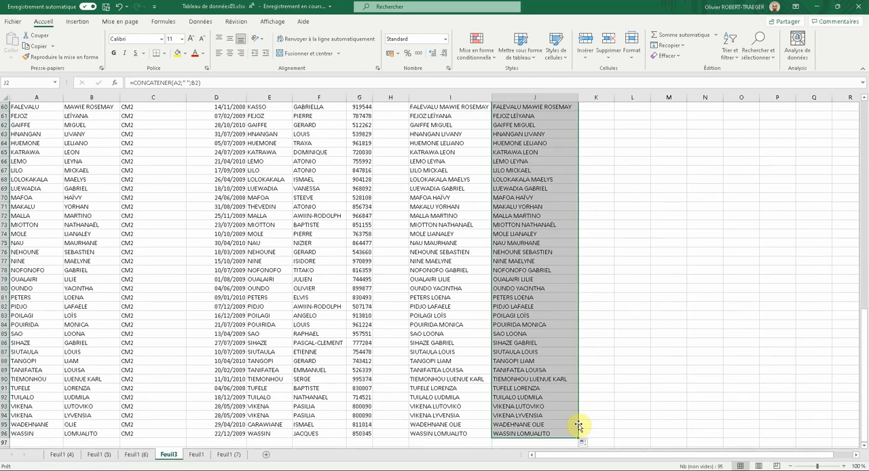
click(600, 109)
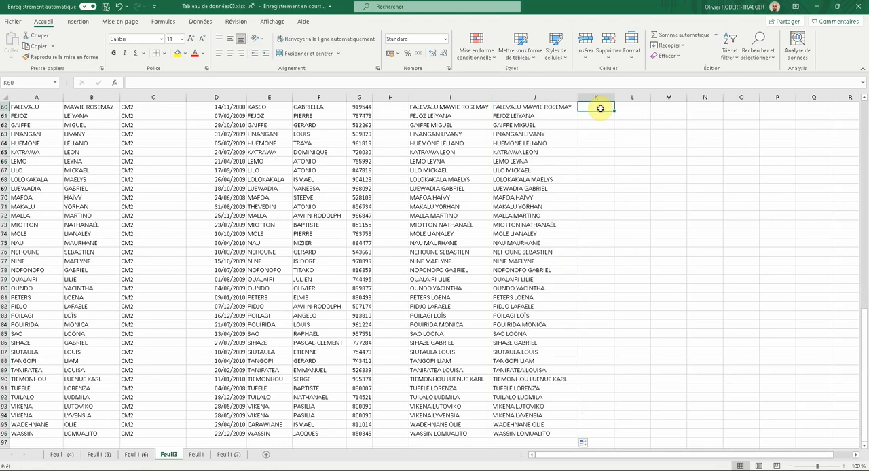
scroll(563, 112, up, 20)
click(562, 117)
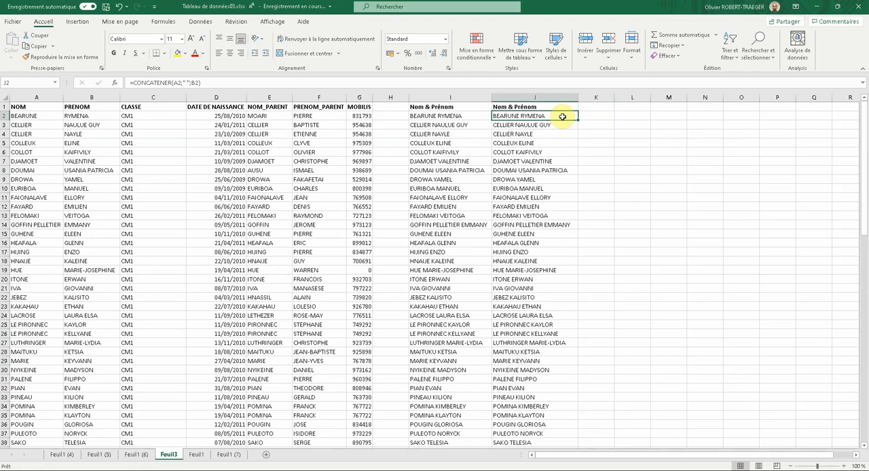
Start a CONCATENER formula in K2 that joins the first name in B2, a space and the last name in A2
click(600, 116)
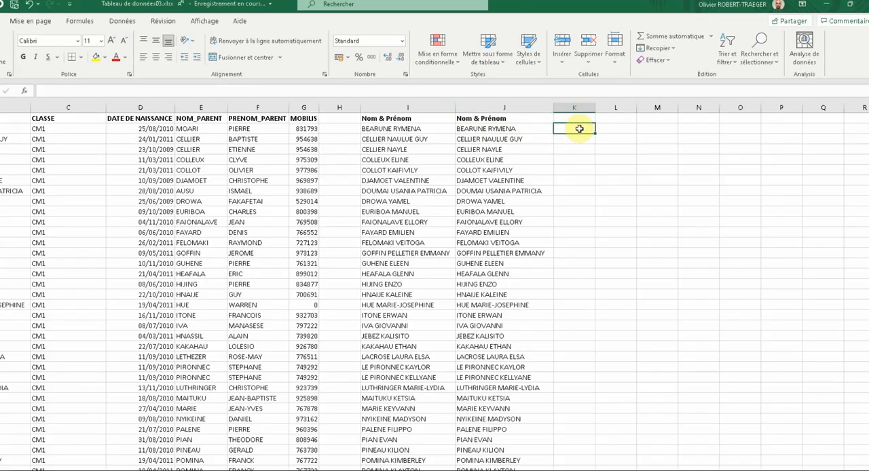
text(=)
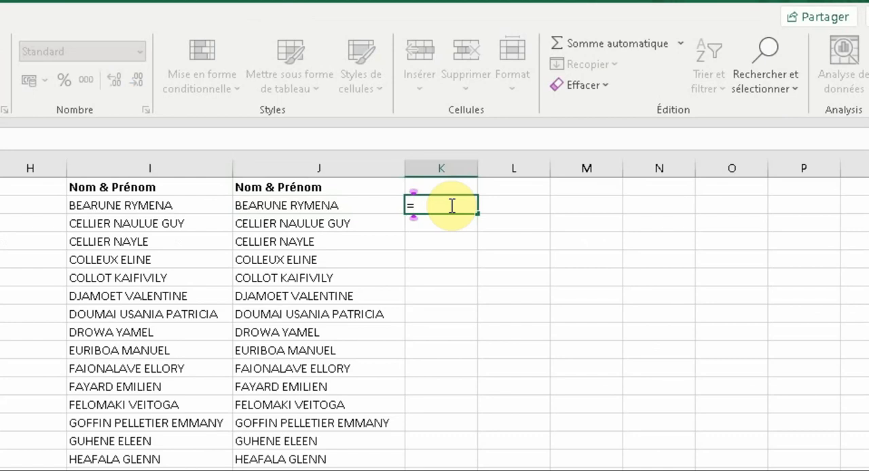
text(co)
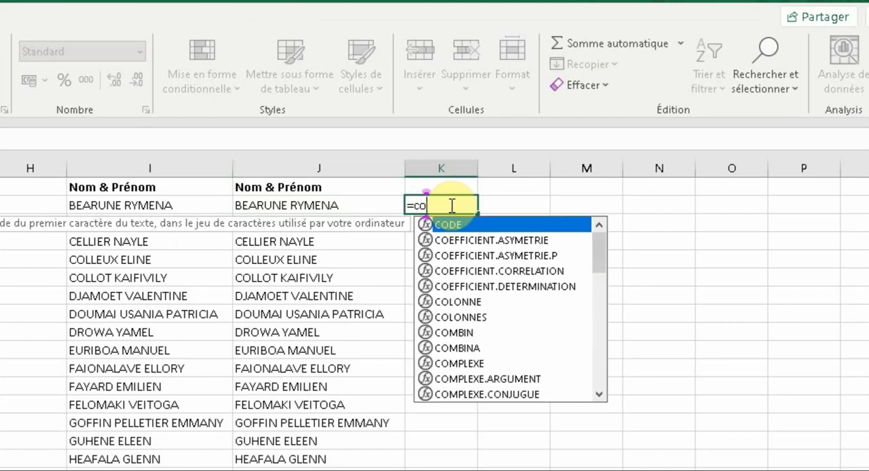
text(nc)
click(449, 207)
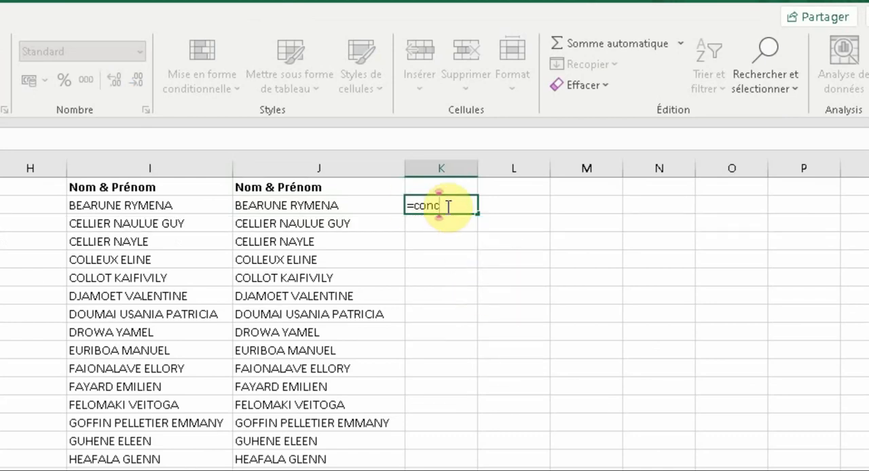
text(a)
click(472, 239)
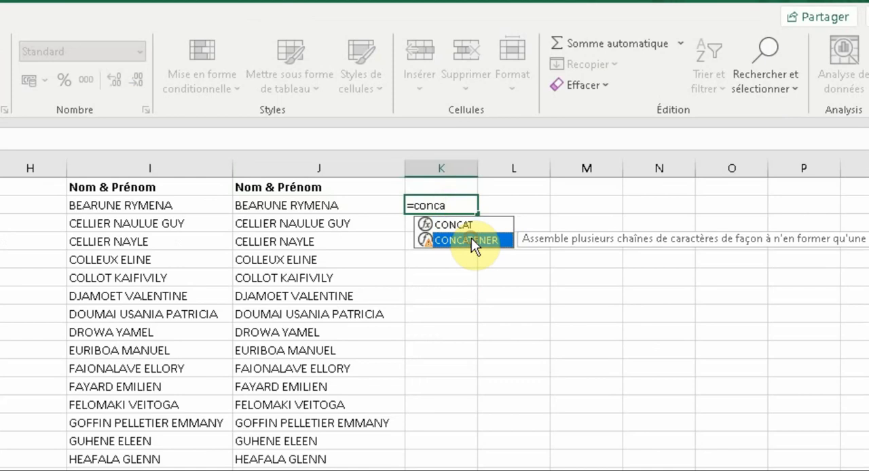
double_click(483, 235)
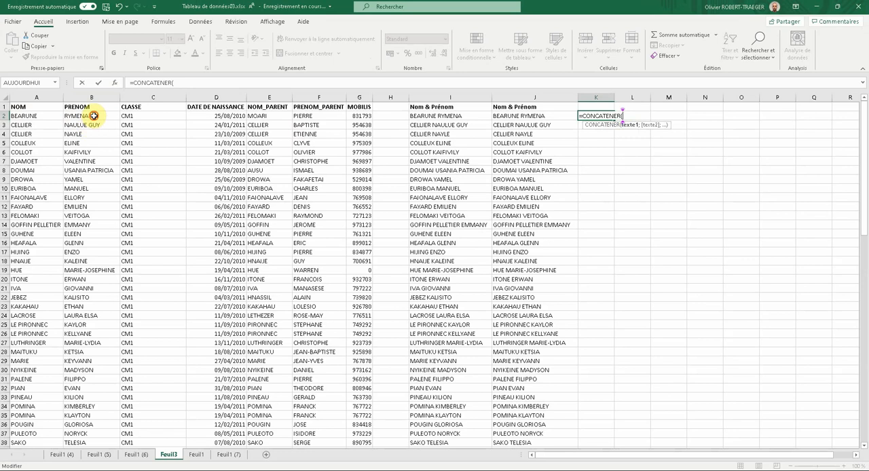
click(94, 116)
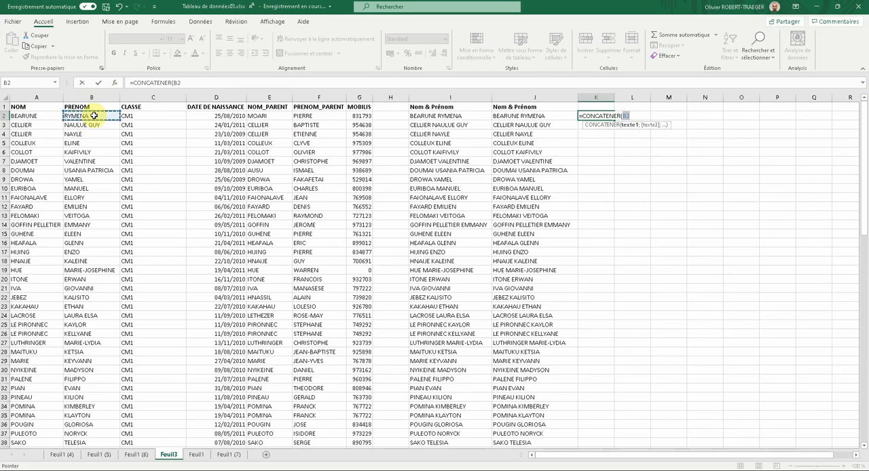
text(;)
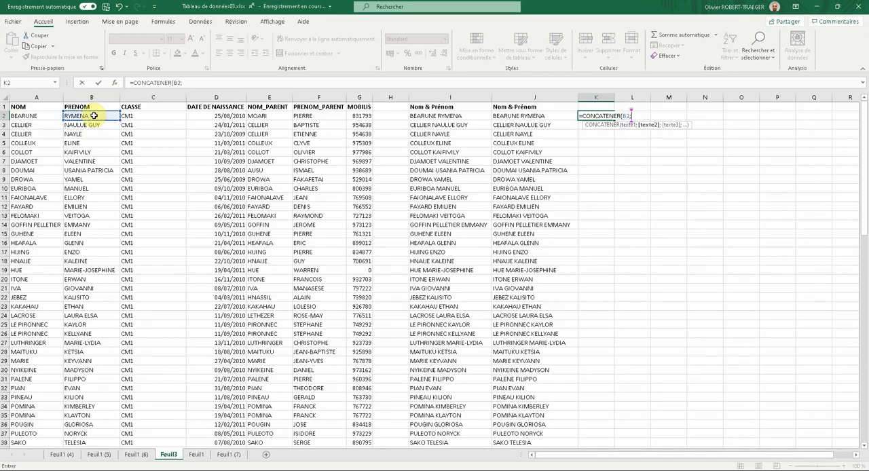
text(" ";)
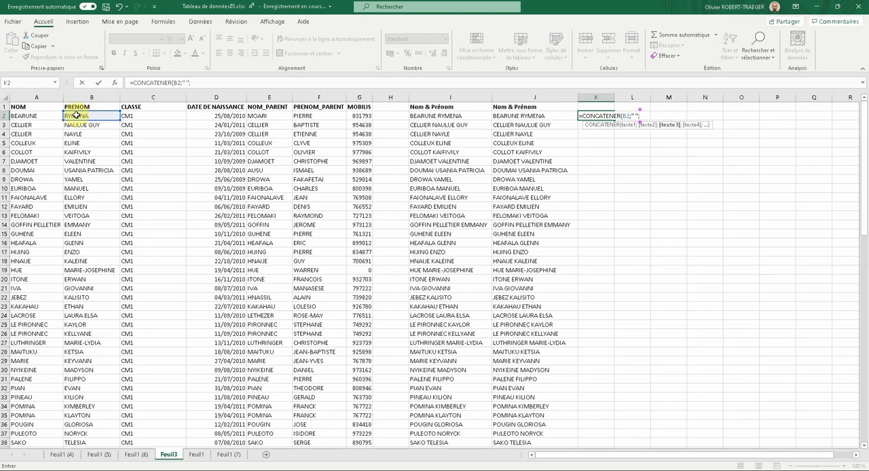
click(33, 117)
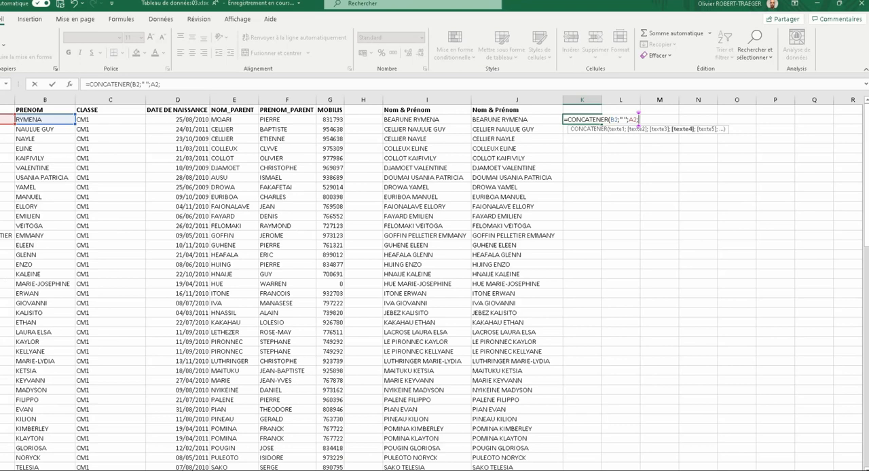
Complete the K2 formula with the text " est en classe de " followed by the class in C2
text(;)
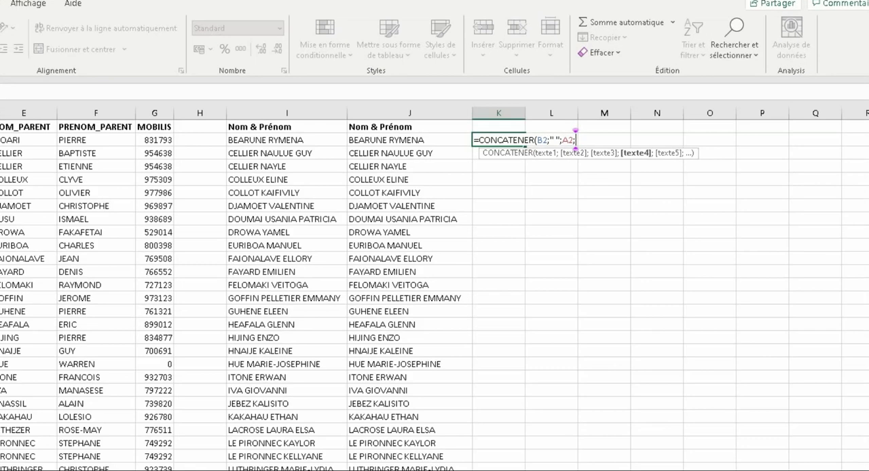
text(")
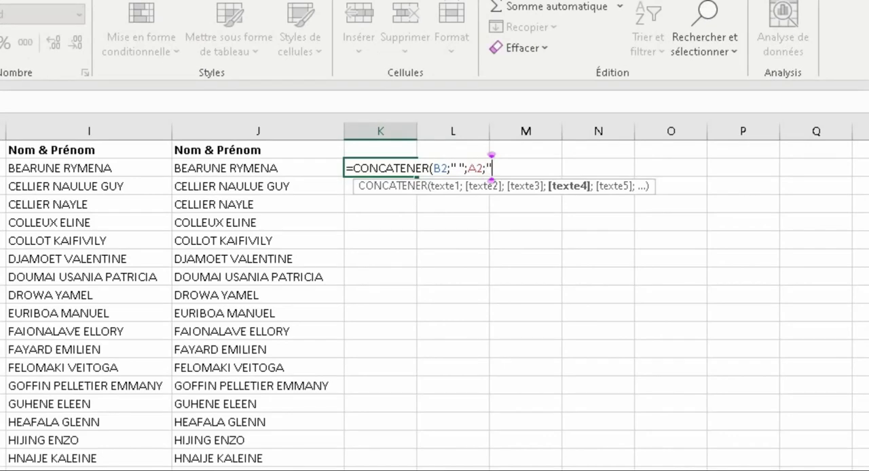
text( est )
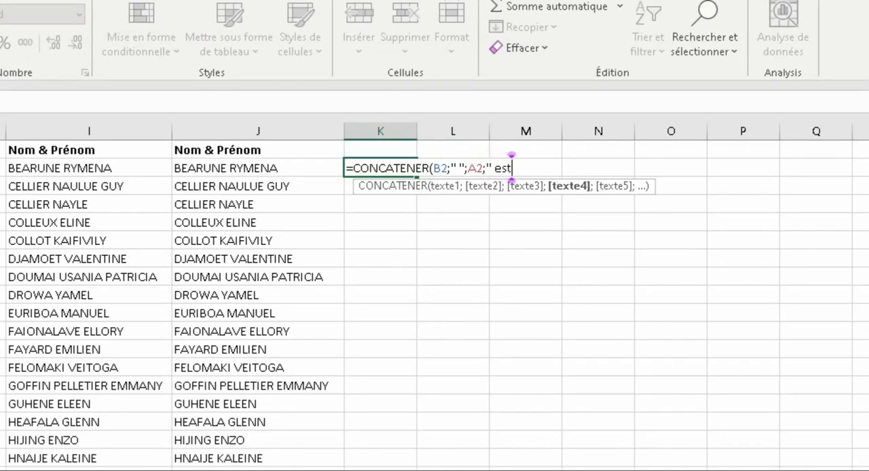
text(en classe de)
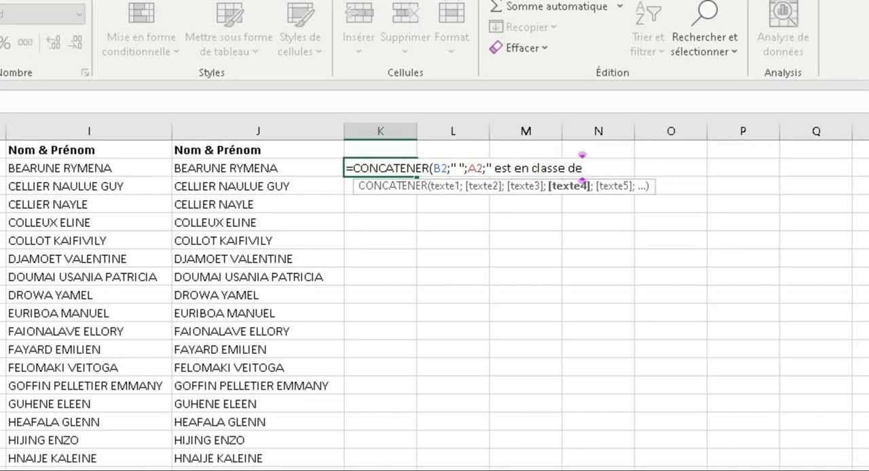
text( ";)
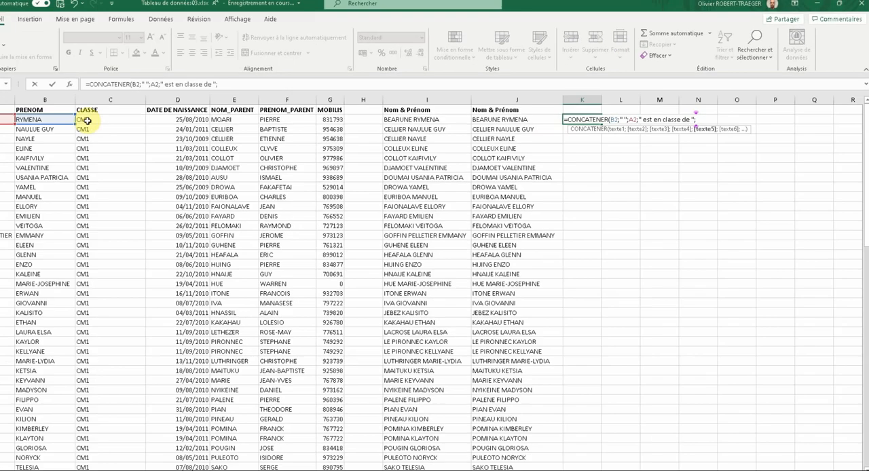
click(131, 117)
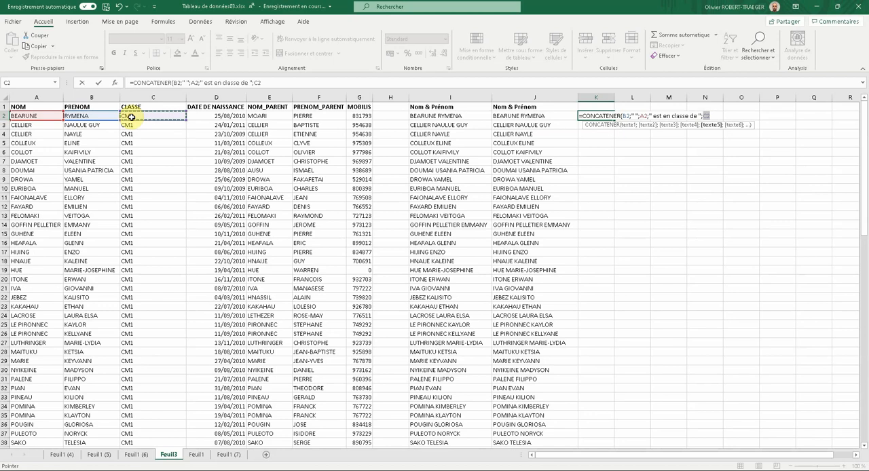
key(Return)
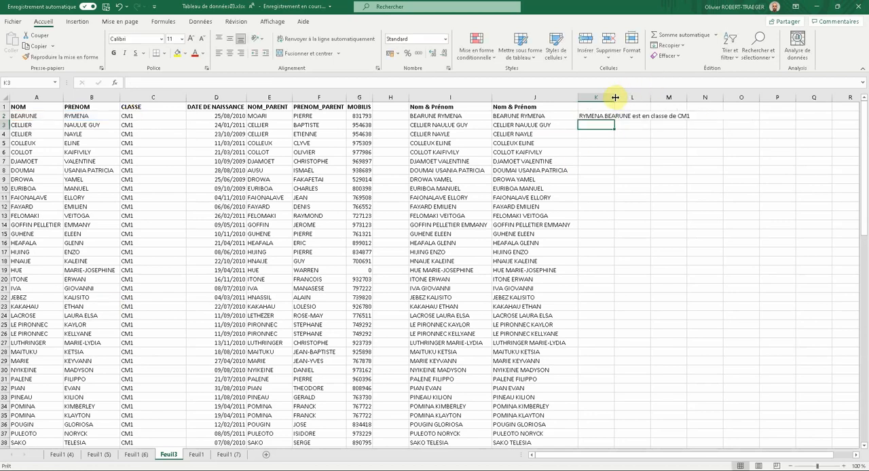
Widen column K to fit the whole sentence and fill the K2 formula down to row 96
drag(614, 96, 719, 97)
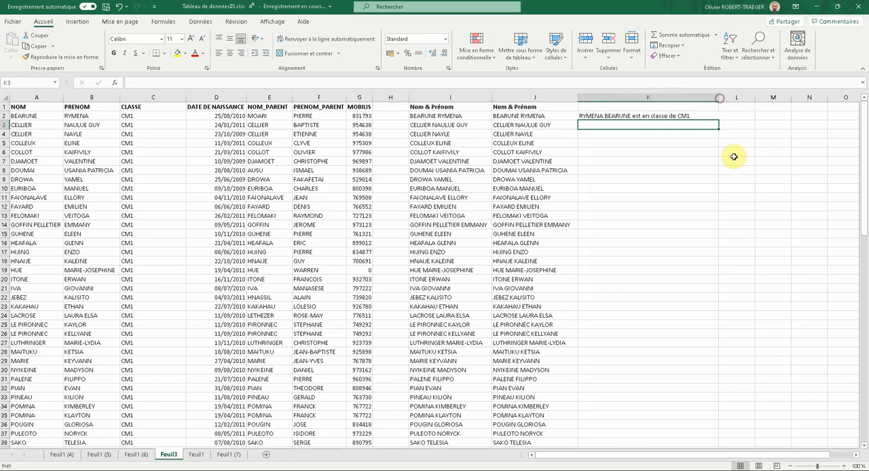
click(613, 117)
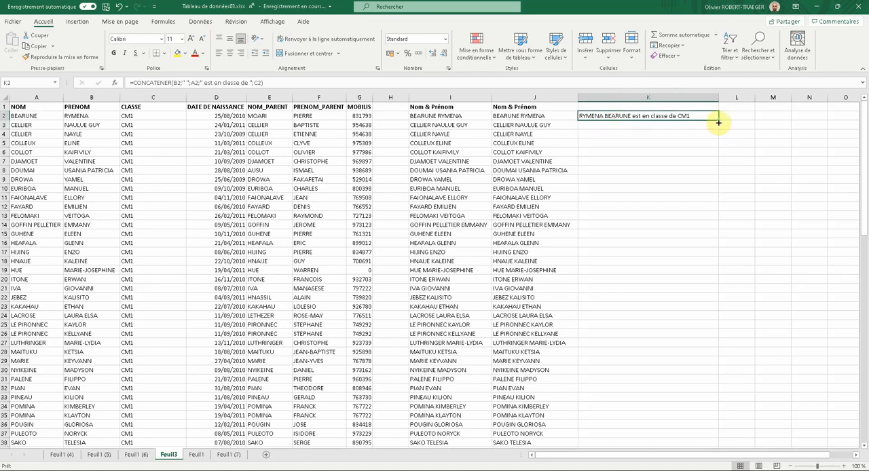
drag(716, 121, 709, 434)
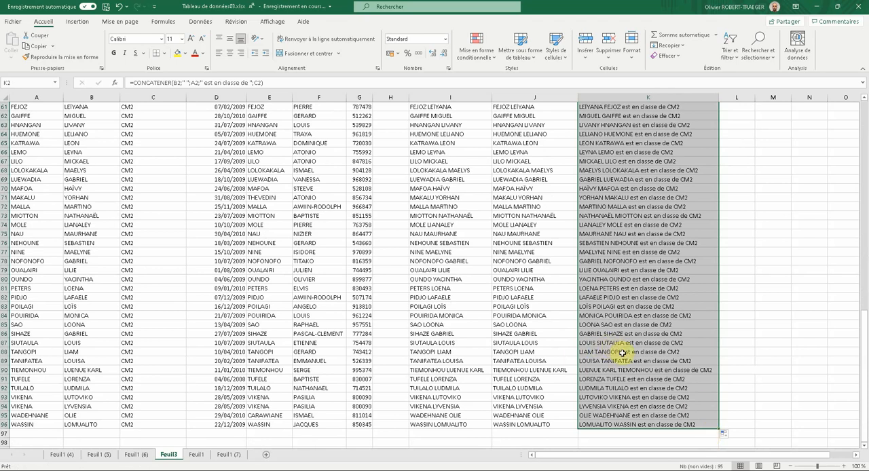
click(633, 343)
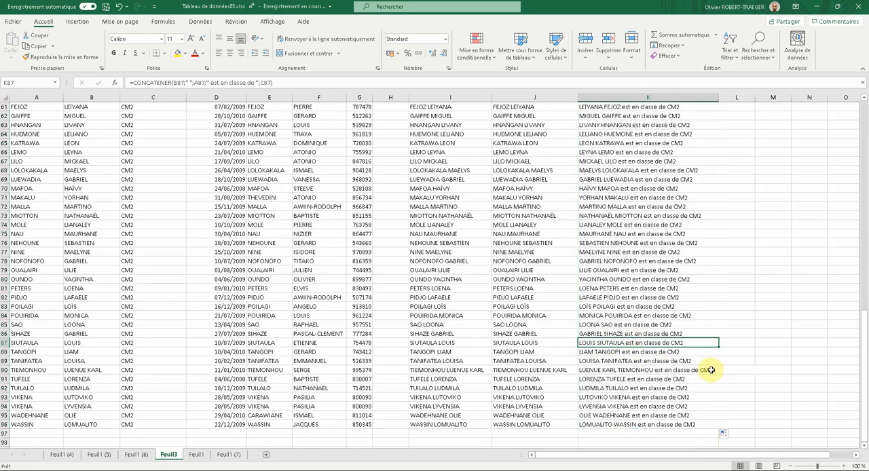